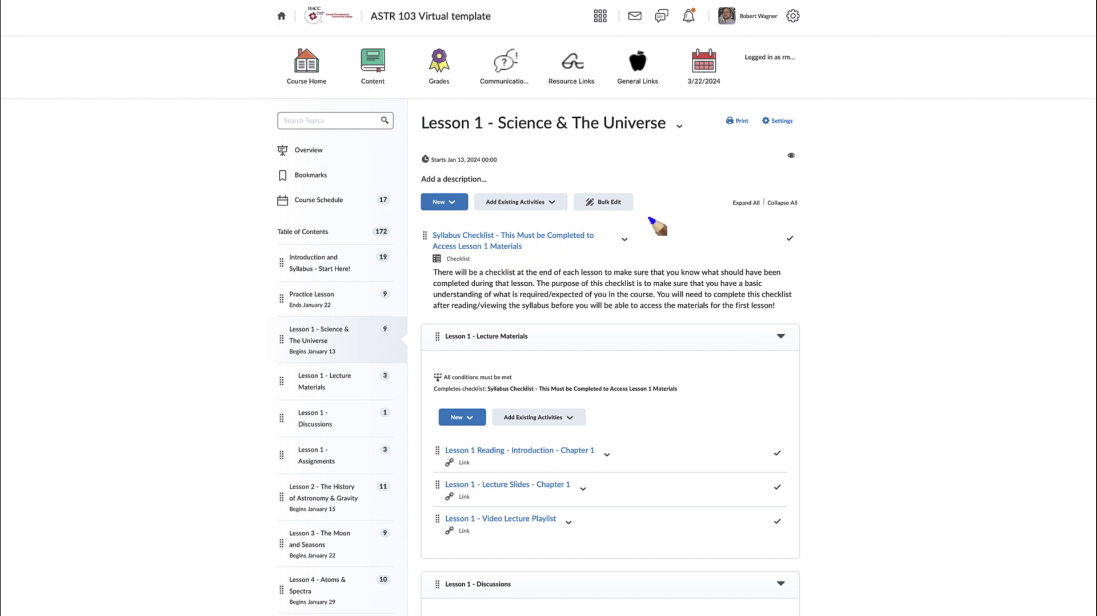
mouse_move(651, 217)
mouse_down()
mouse_move(409, 236)
mouse_move(503, 278)
mouse_move(666, 247)
mouse_move(648, 219)
mouse_up()
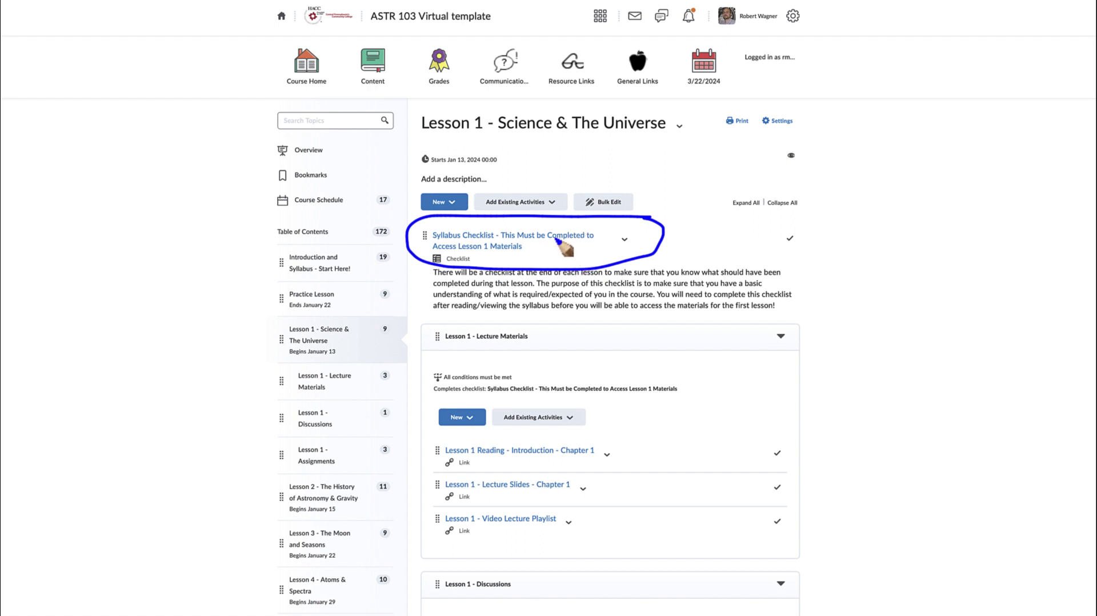
mouse_move(229, 341)
mouse_down()
mouse_move(278, 339)
mouse_move(265, 355)
mouse_up()
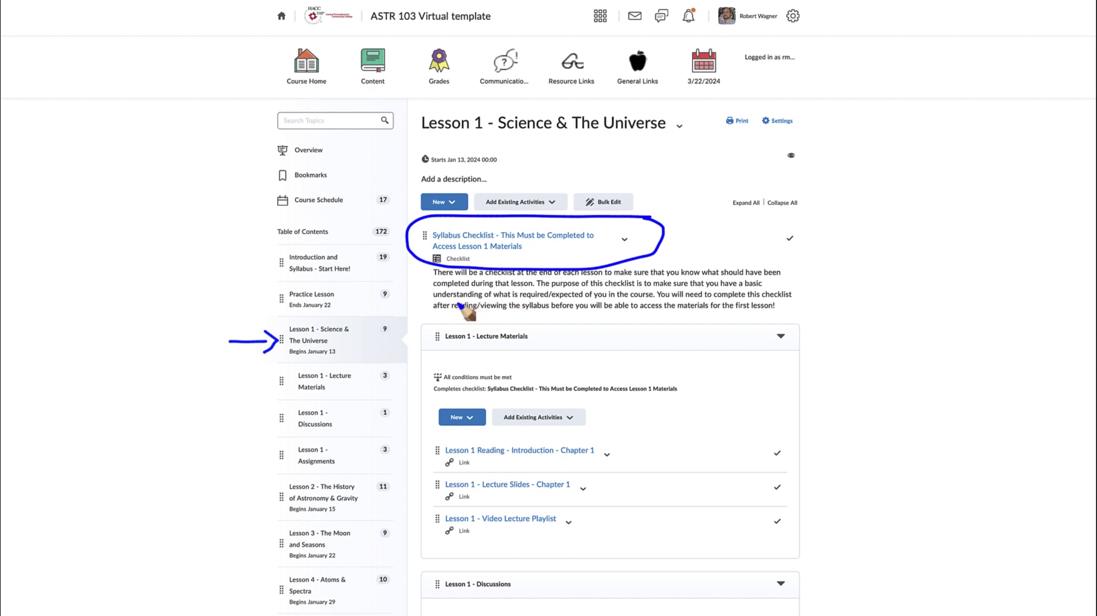
mouse_move(464, 367)
mouse_down()
mouse_move(435, 370)
mouse_move(485, 395)
mouse_move(752, 388)
mouse_move(434, 370)
mouse_up()
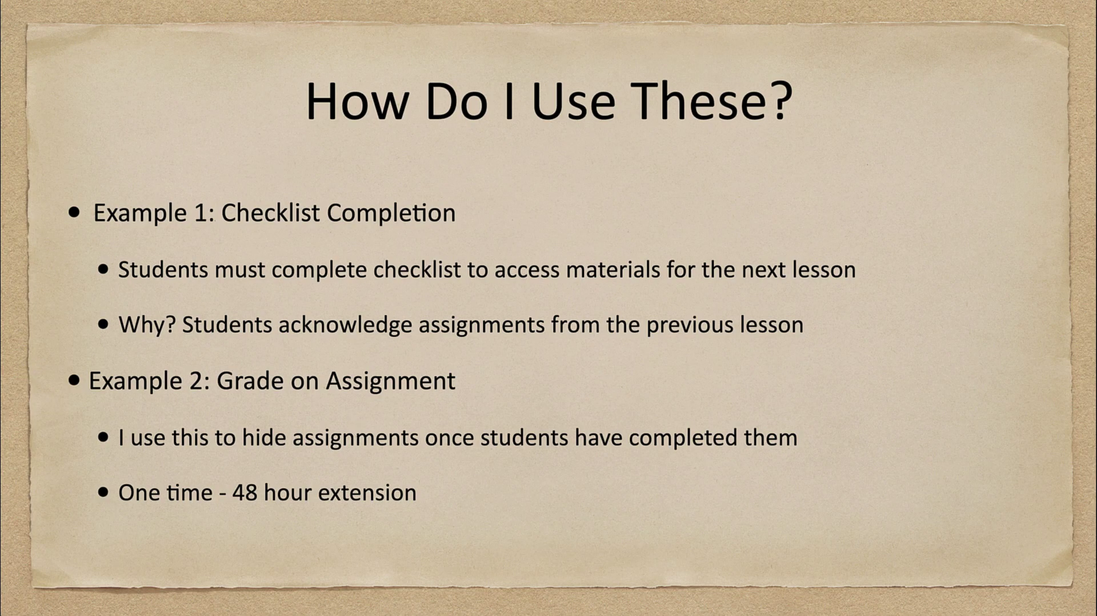
drag(248, 457, 366, 454)
mouse_move(790, 421)
mouse_down()
mouse_move(599, 423)
mouse_move(799, 452)
mouse_move(809, 436)
mouse_up()
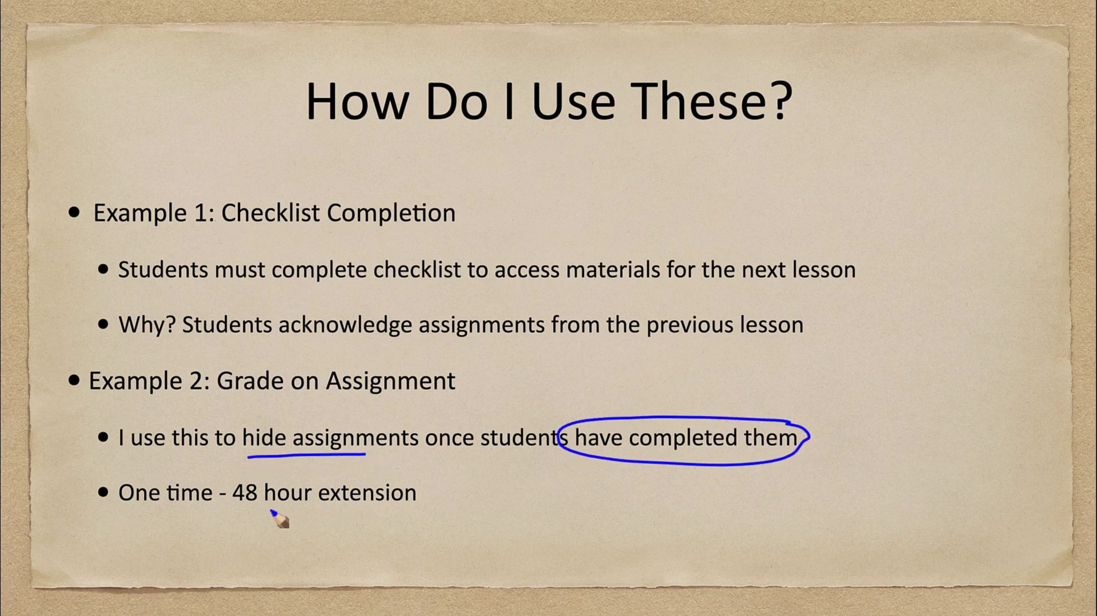
drag(147, 509, 286, 509)
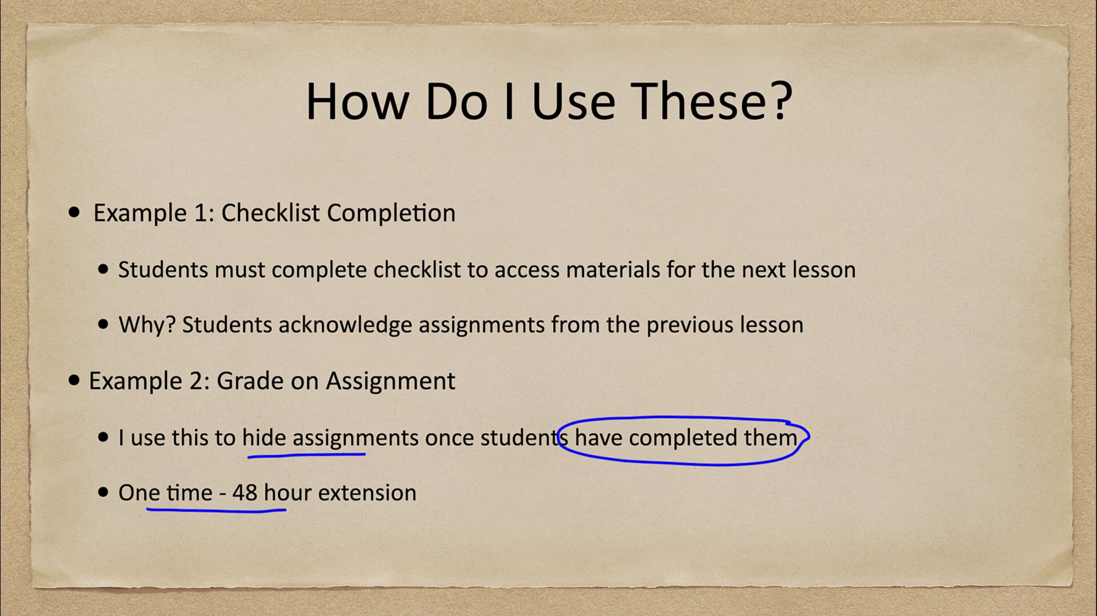
key(Escape)
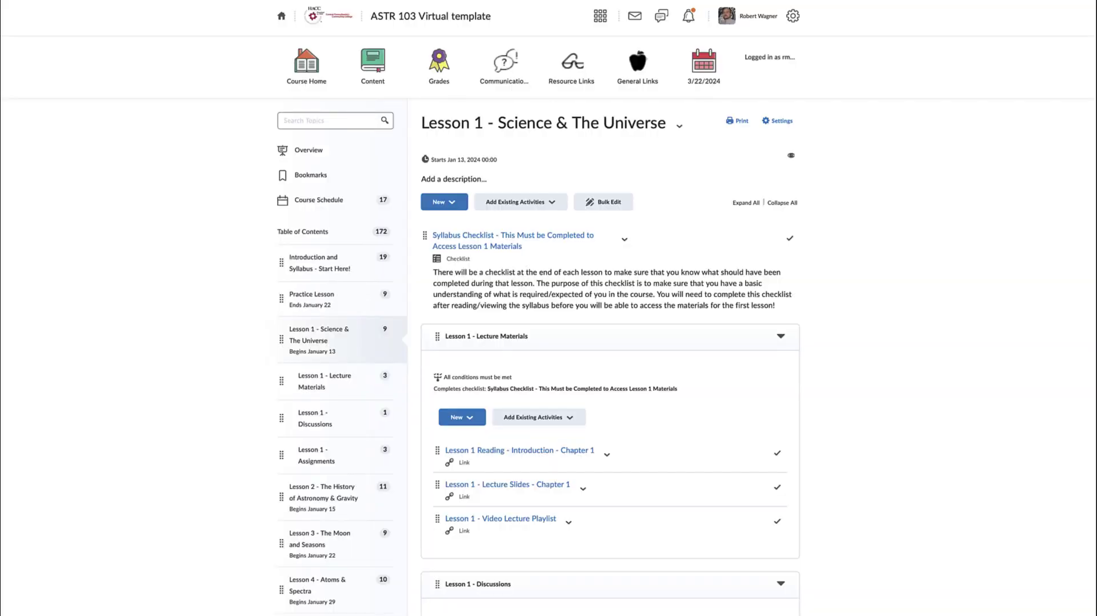
- Review the release condition on the 48 Hour Extension on One Assignment quiz in the Lesson 1 - Assignments module
scroll(186, 369, down, 5)
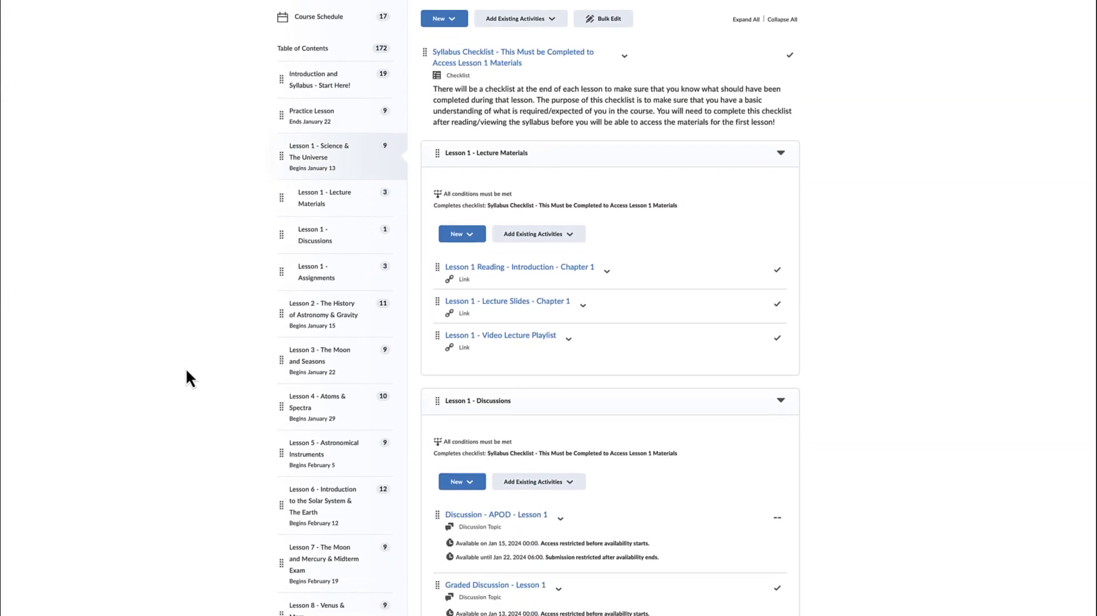
scroll(184, 367, down, 8)
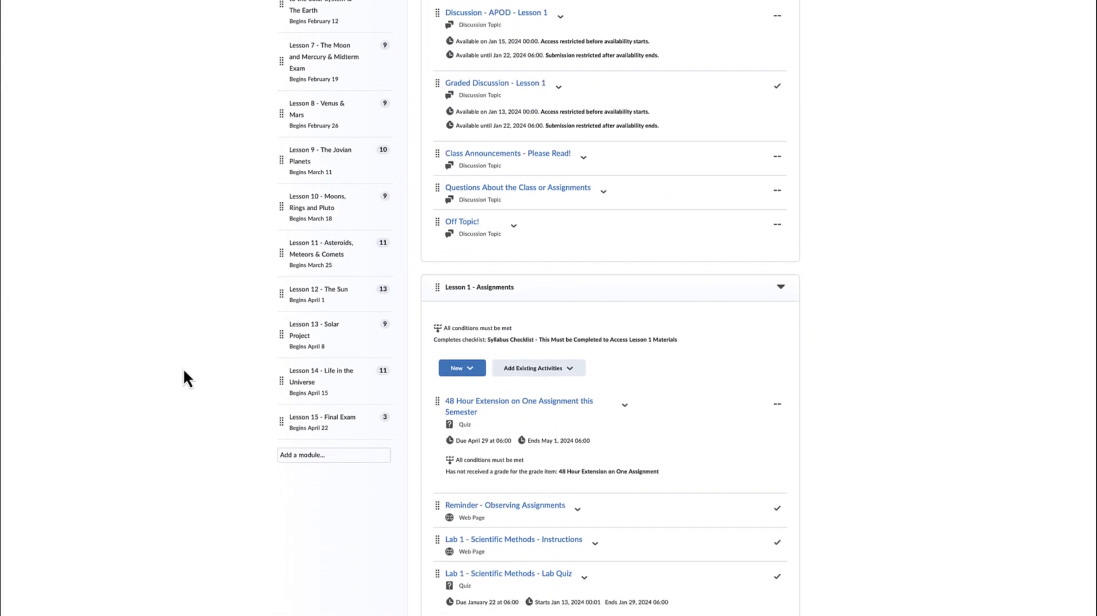
scroll(184, 370, down, 1)
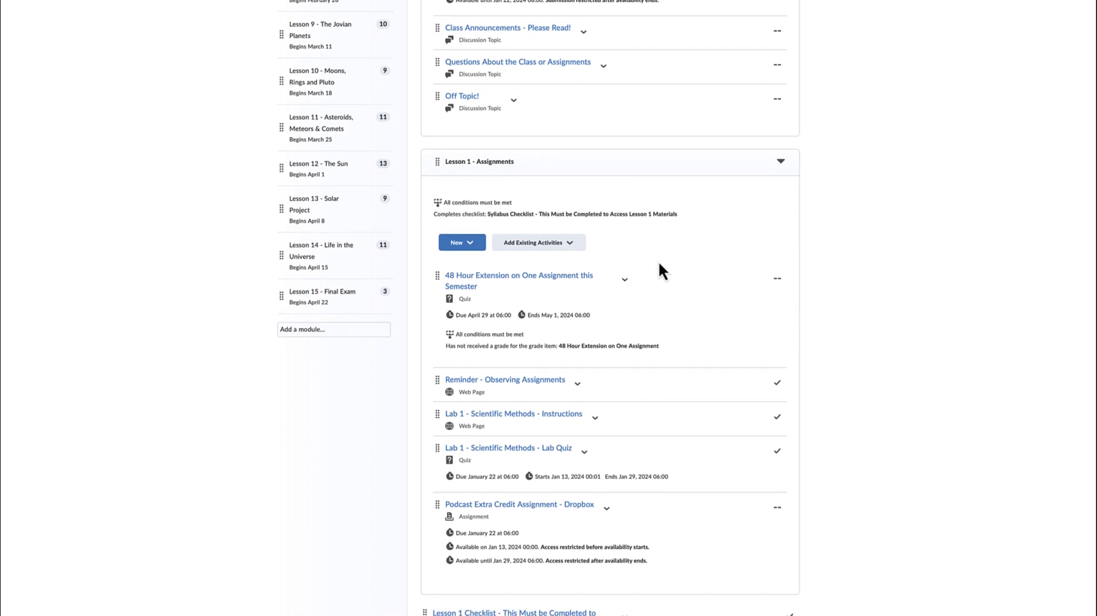
drag(656, 261, 464, 255)
mouse_move(432, 331)
mouse_down()
mouse_move(629, 378)
mouse_move(654, 253)
mouse_move(640, 249)
mouse_up()
drag(446, 353, 563, 355)
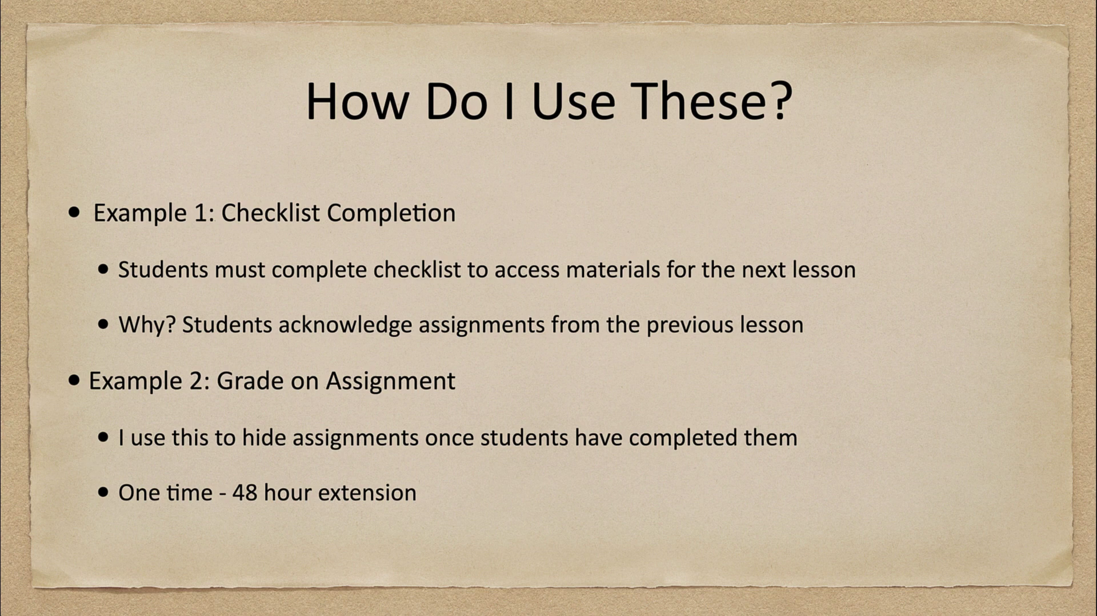
click(44, 355)
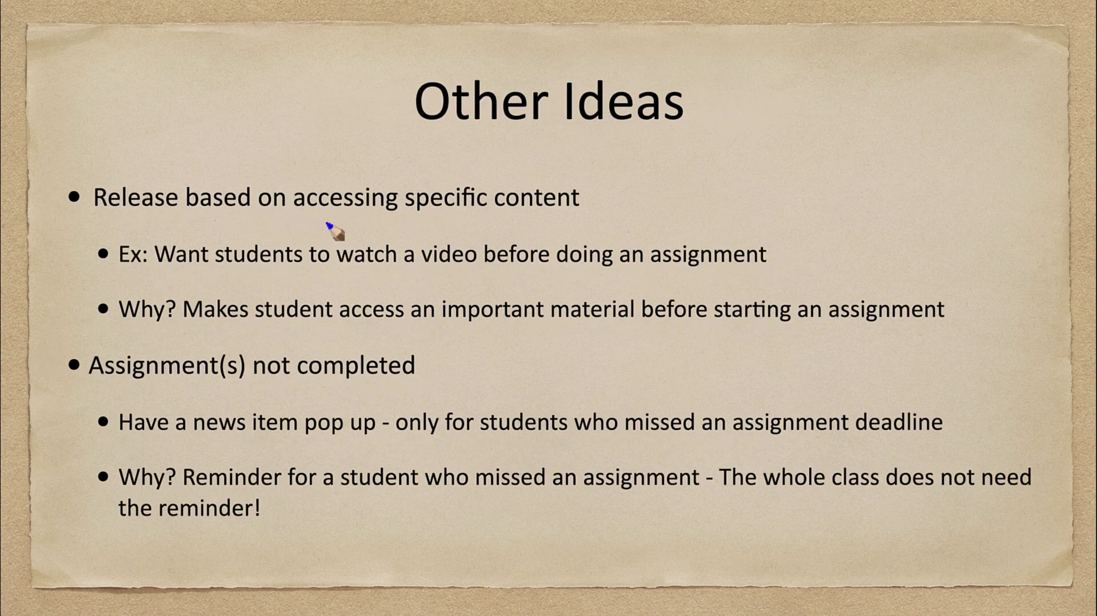
drag(247, 218, 593, 212)
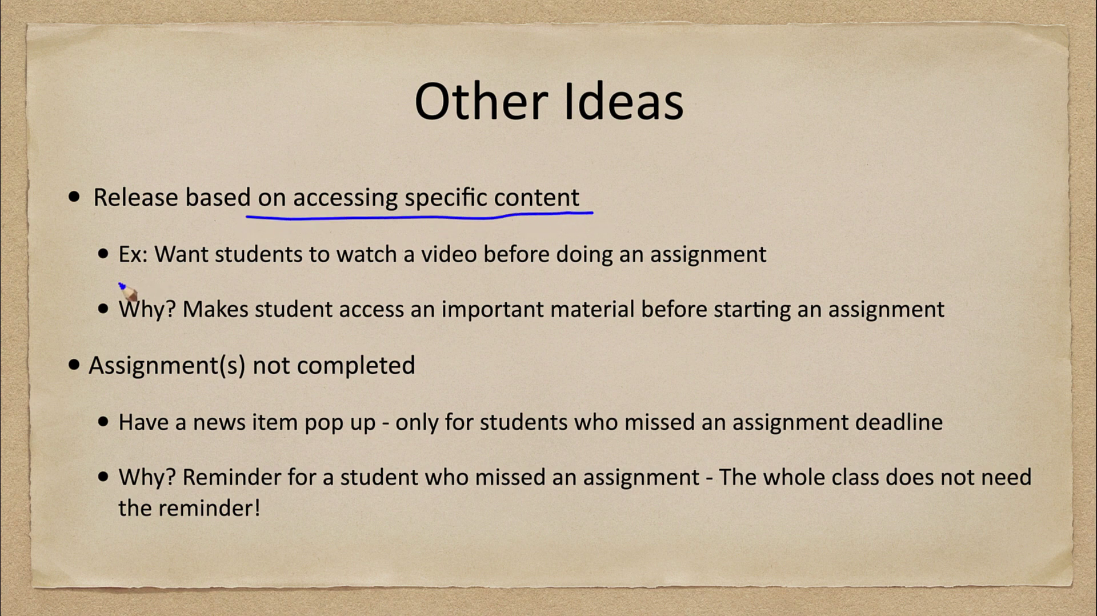
mouse_move(401, 239)
mouse_down()
mouse_move(399, 283)
mouse_move(402, 240)
mouse_up()
drag(478, 278, 684, 279)
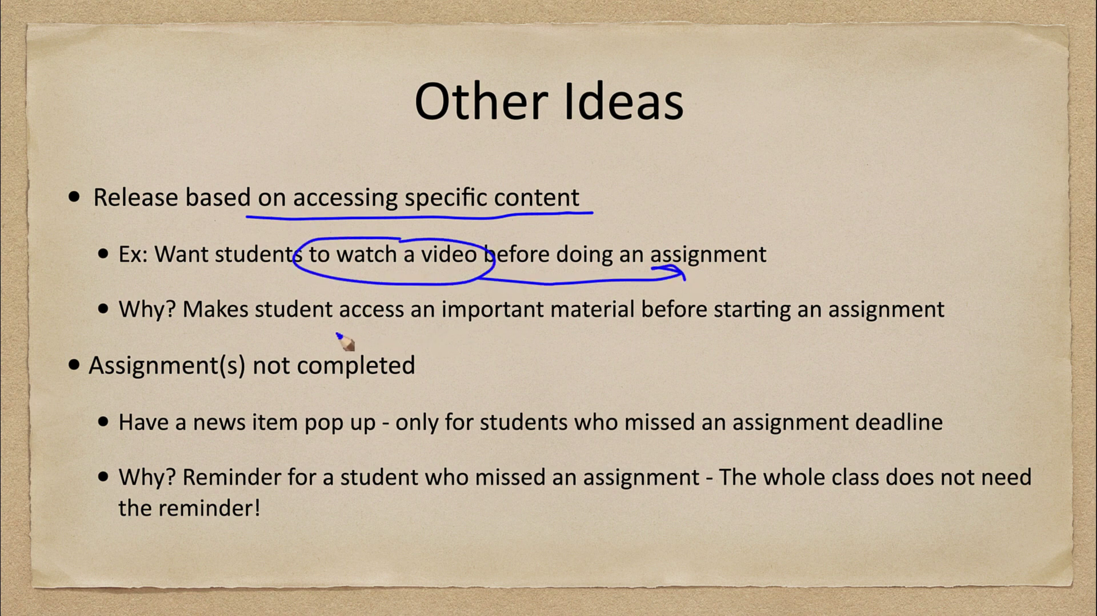
drag(436, 330, 630, 327)
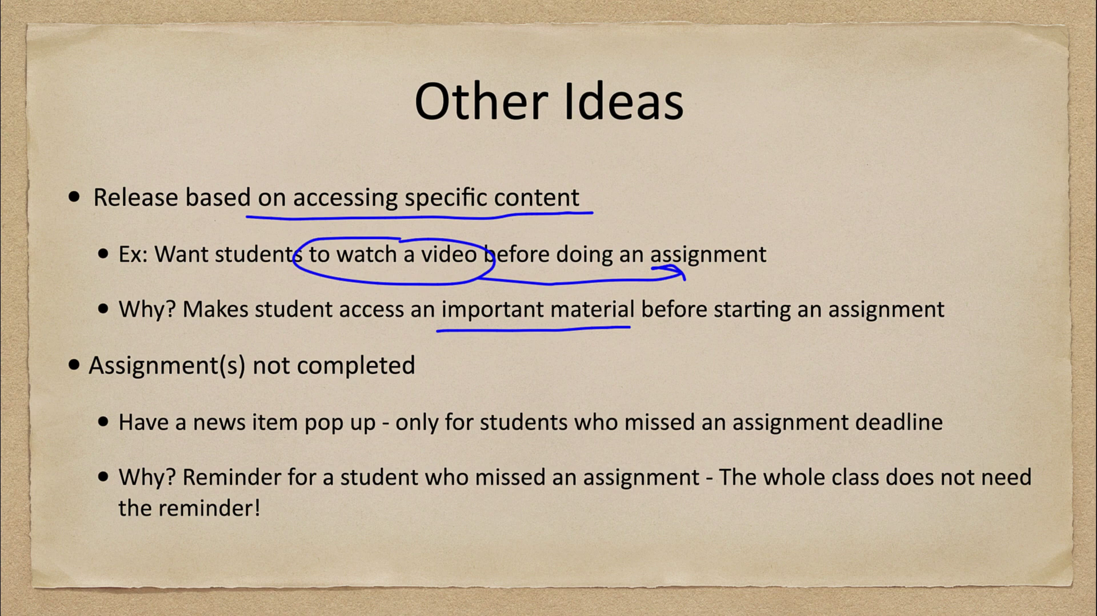
key(Right)
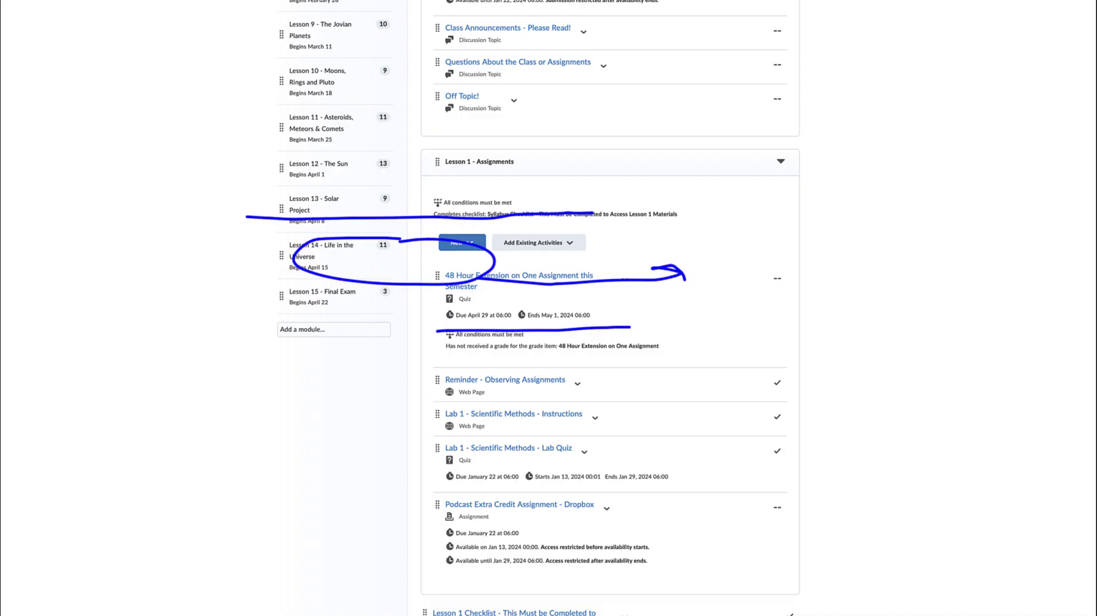
key(e)
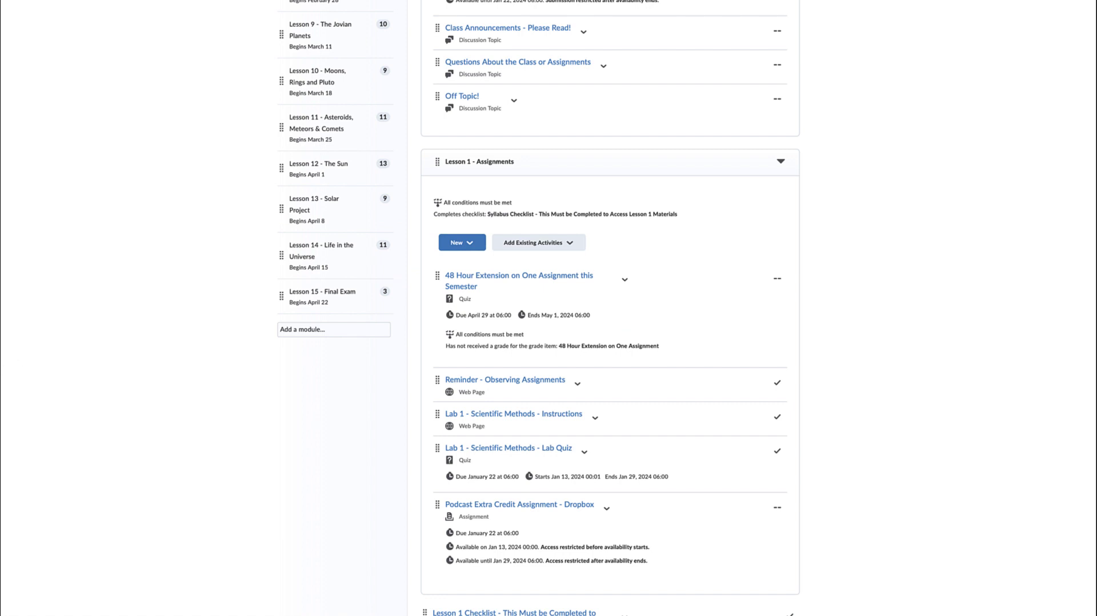
- Start a new release condition of type Visited content topic for the Lab 1 - Scientific Methods - Lab Quiz
scroll(598, 468, down, 1)
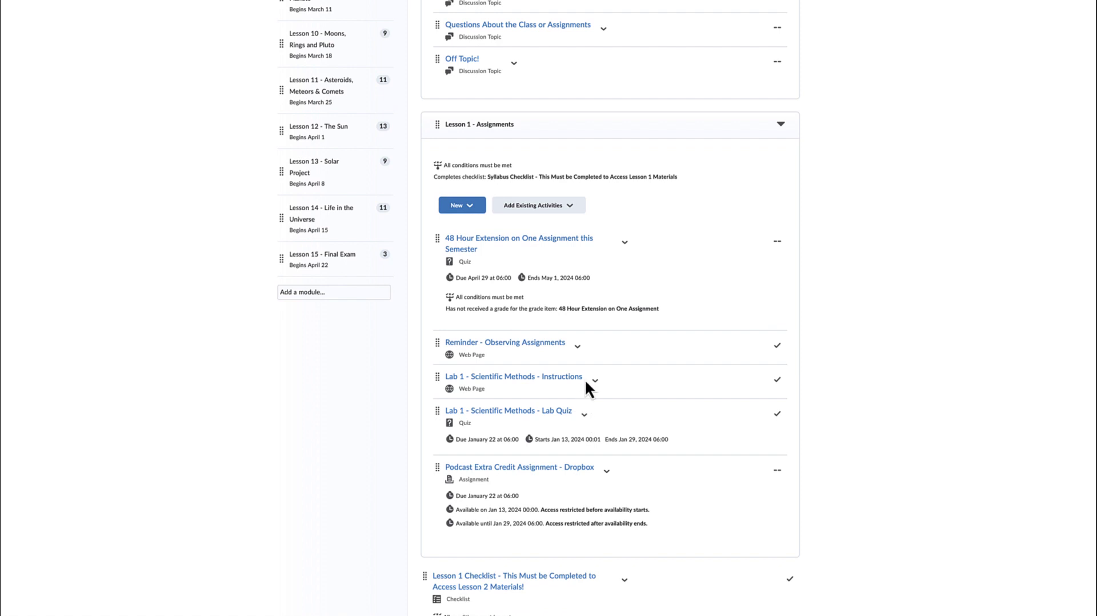
click(584, 414)
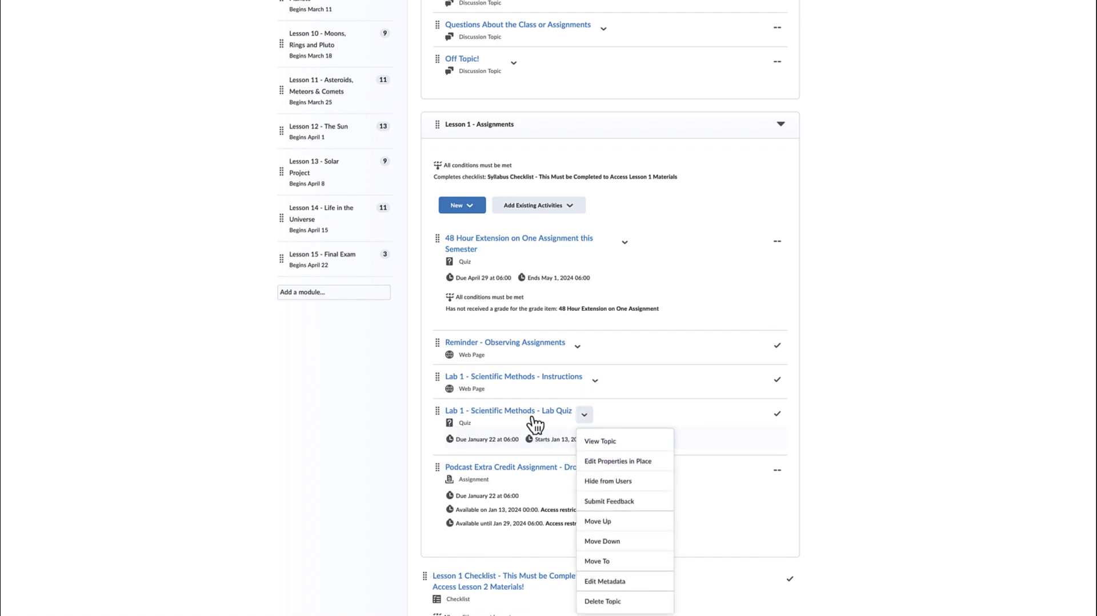
click(538, 440)
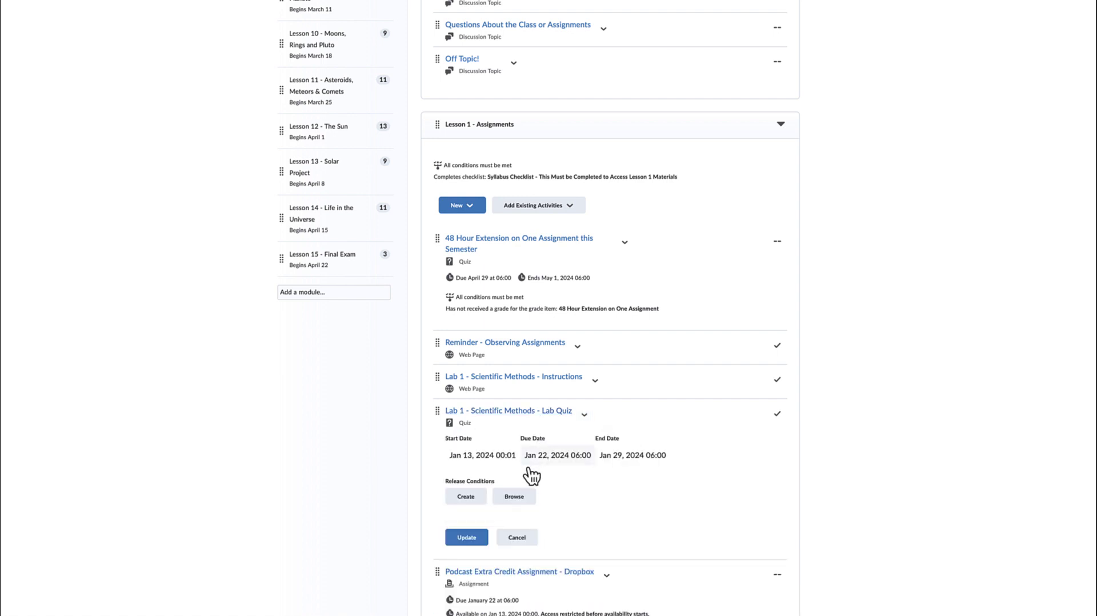
click(473, 500)
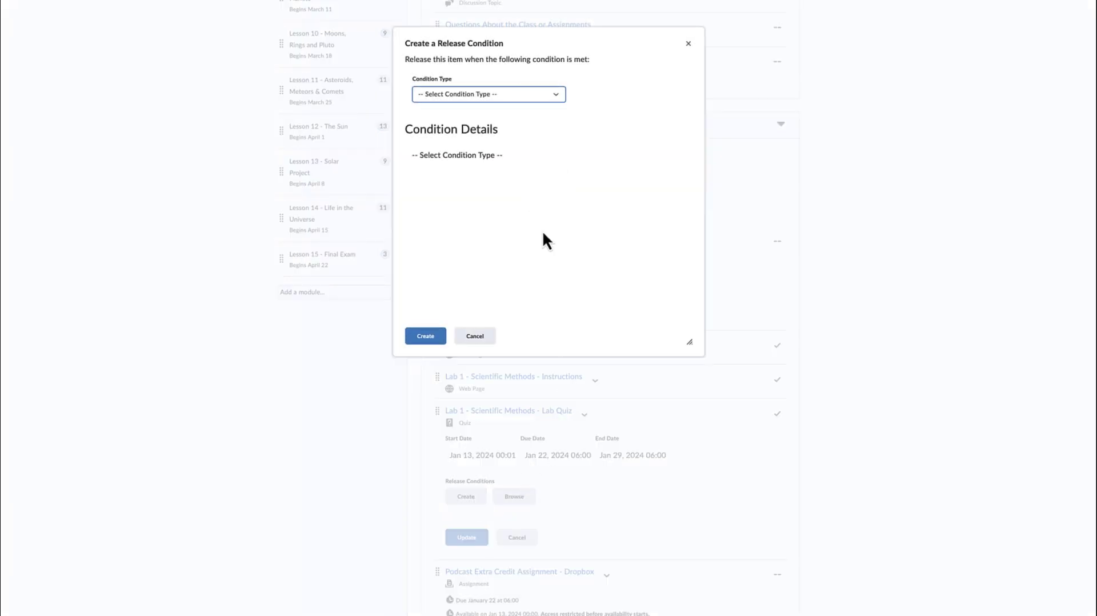
click(553, 96)
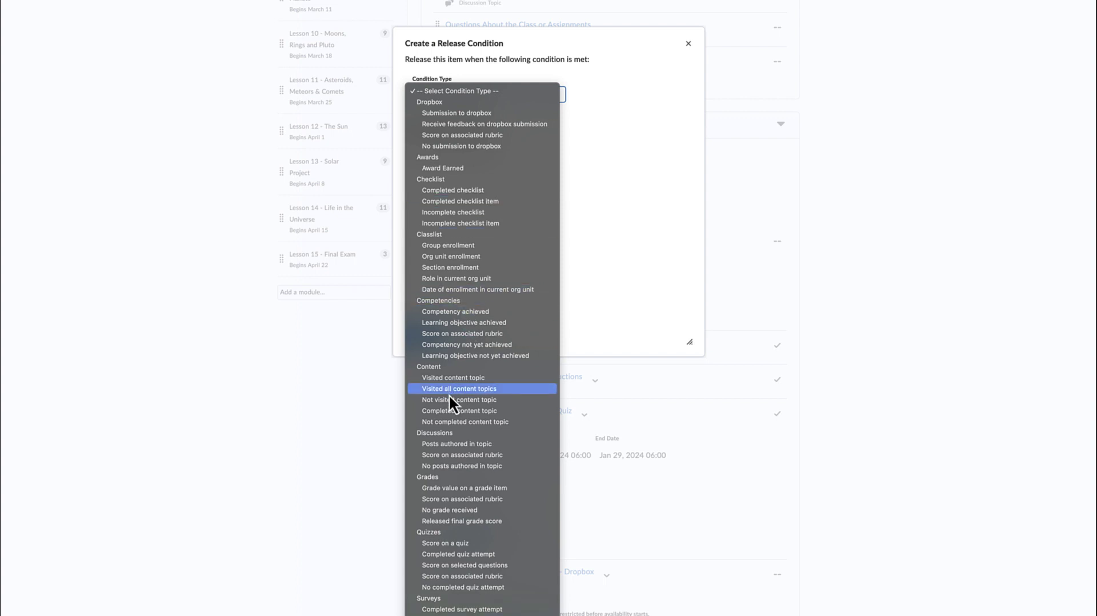
click(454, 377)
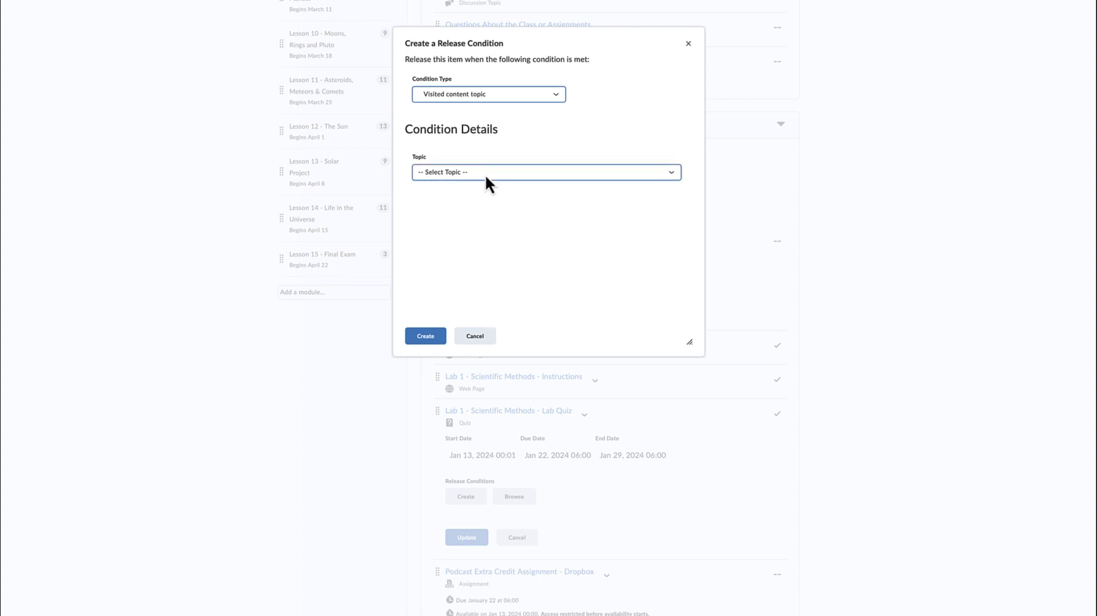
- Create the condition with Lab 1 - Scientific Methods - Instructions as its topic and save the update to the lab quiz
click(485, 172)
scroll(489, 351, down, 10)
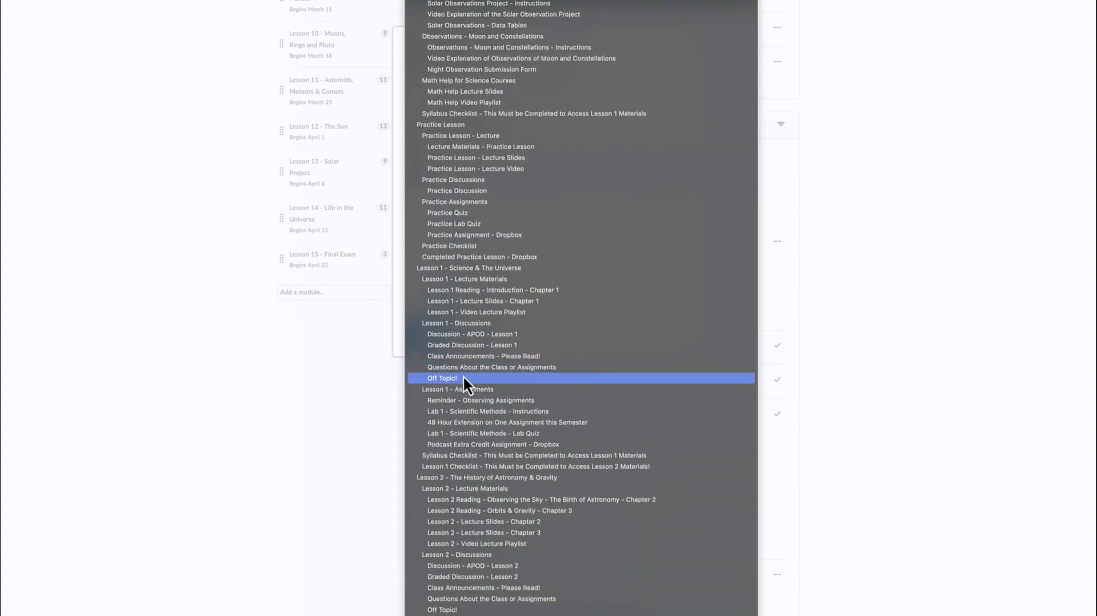
click(470, 410)
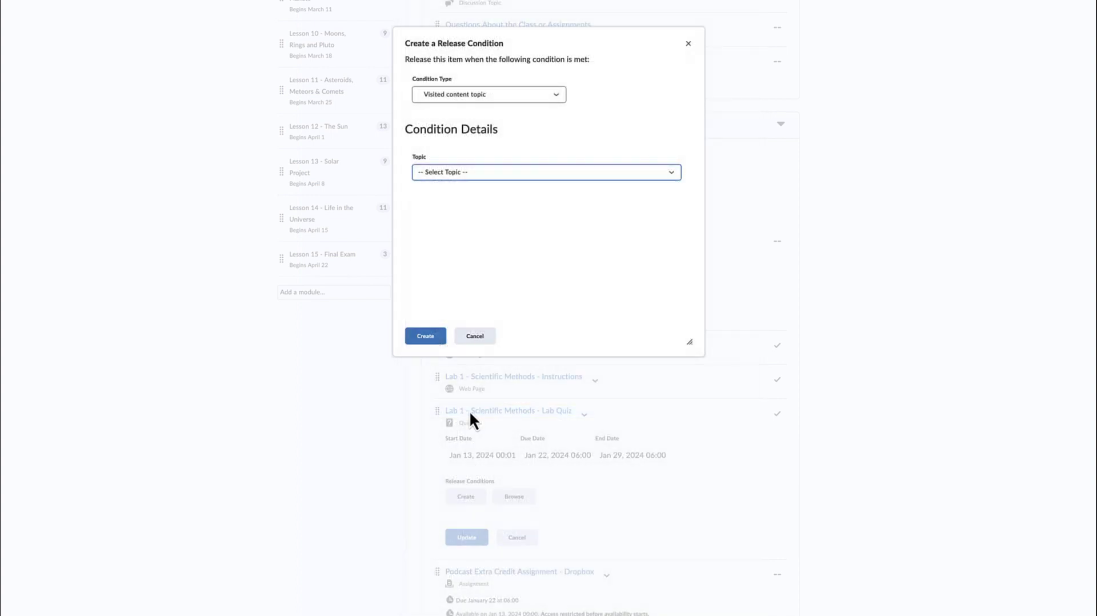
click(423, 336)
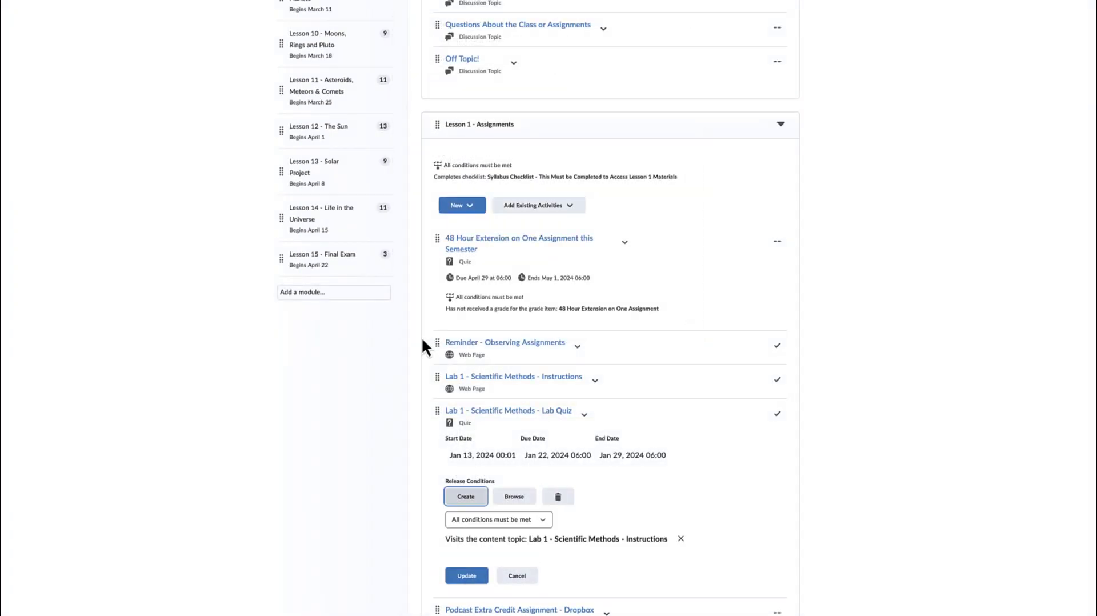
click(469, 576)
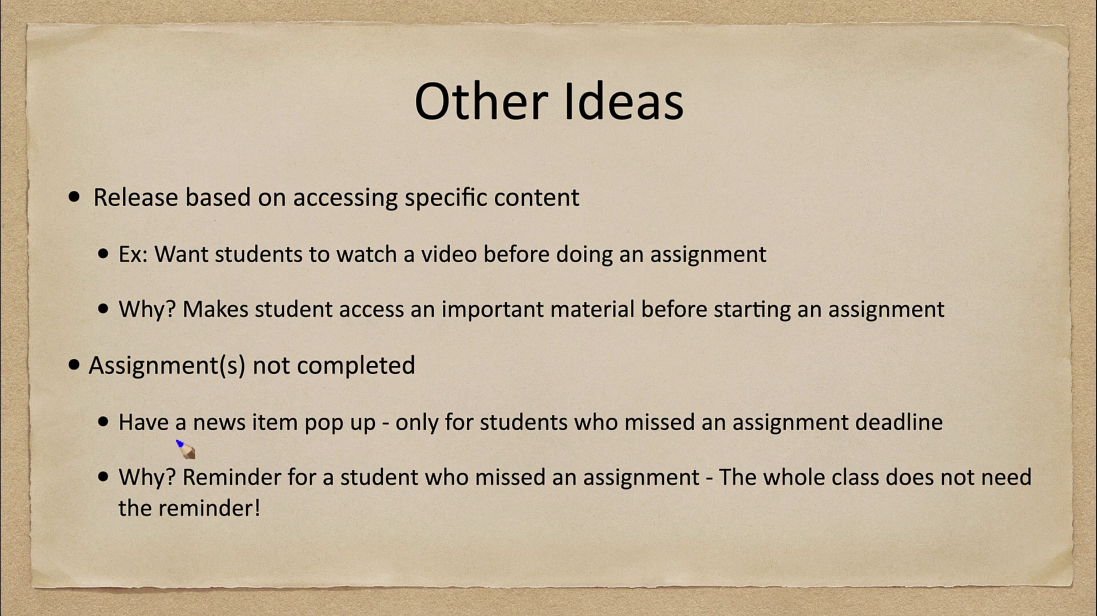
drag(178, 439, 367, 440)
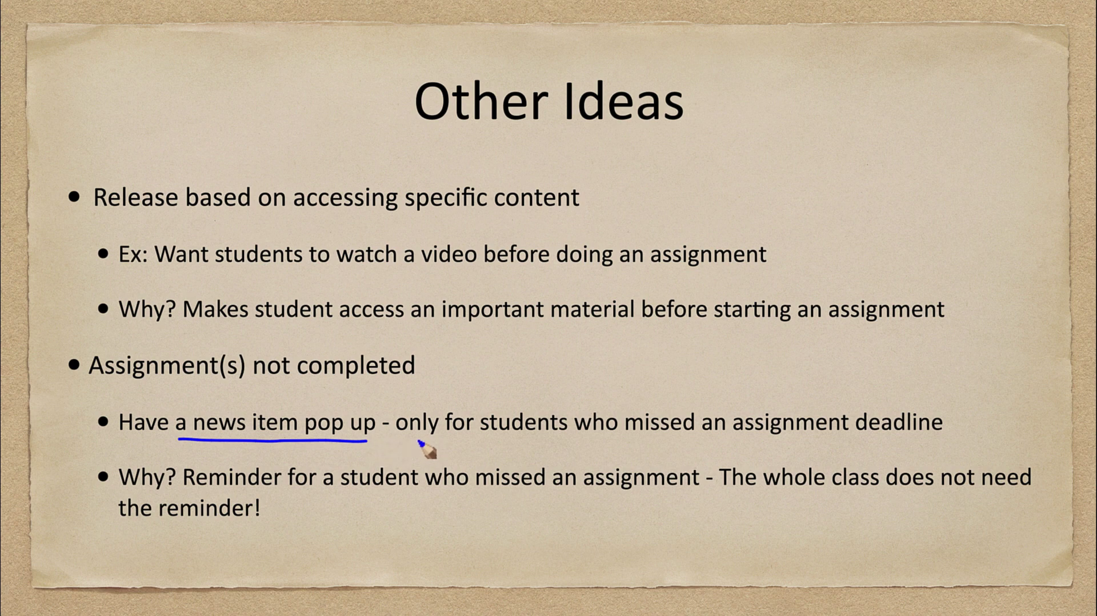
mouse_move(392, 440)
mouse_down()
mouse_move(518, 452)
mouse_move(434, 393)
mouse_move(416, 460)
mouse_up()
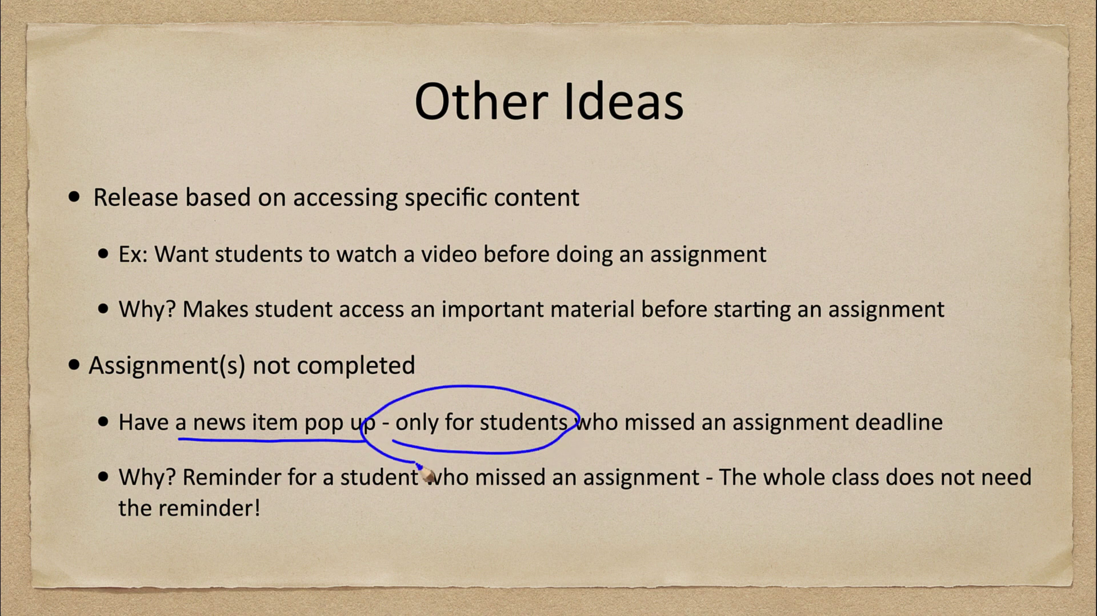
mouse_move(575, 387)
mouse_down()
mouse_move(792, 373)
mouse_move(832, 402)
mouse_move(847, 387)
mouse_up()
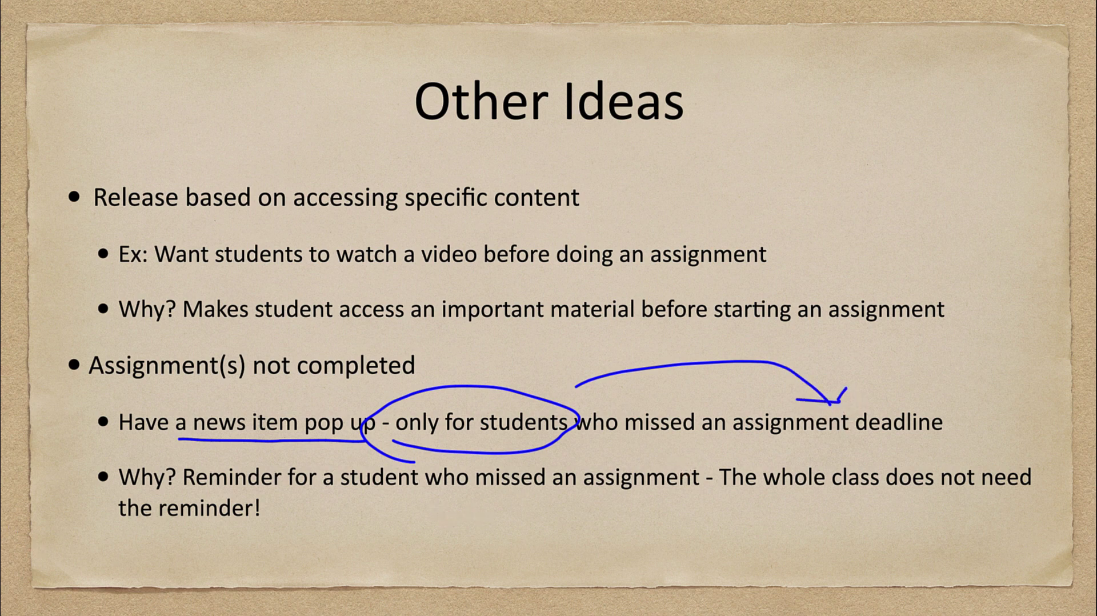
drag(464, 498, 664, 500)
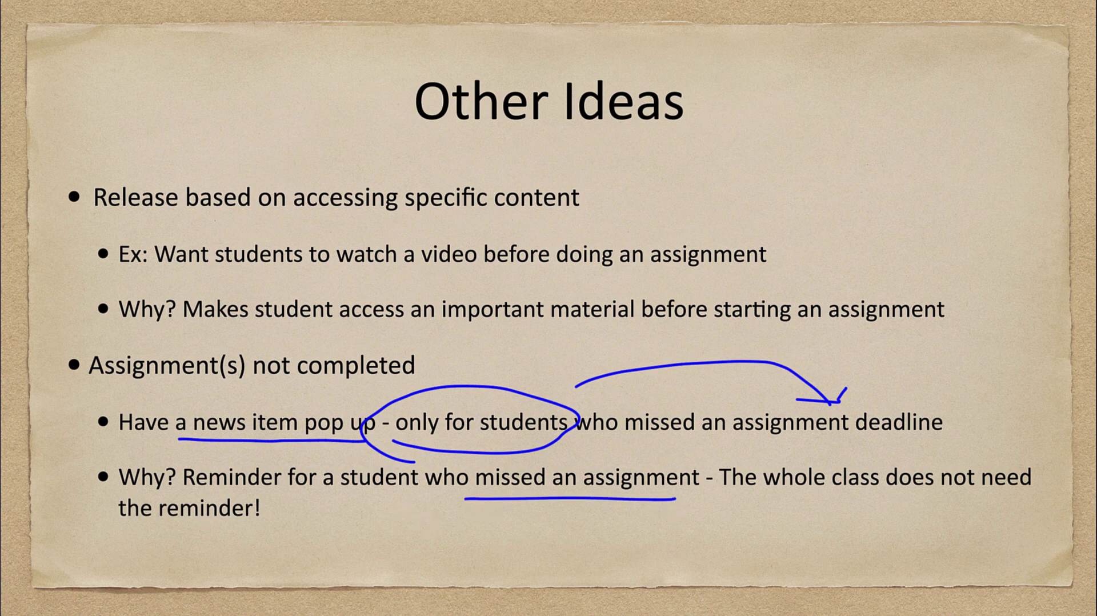
key(e)
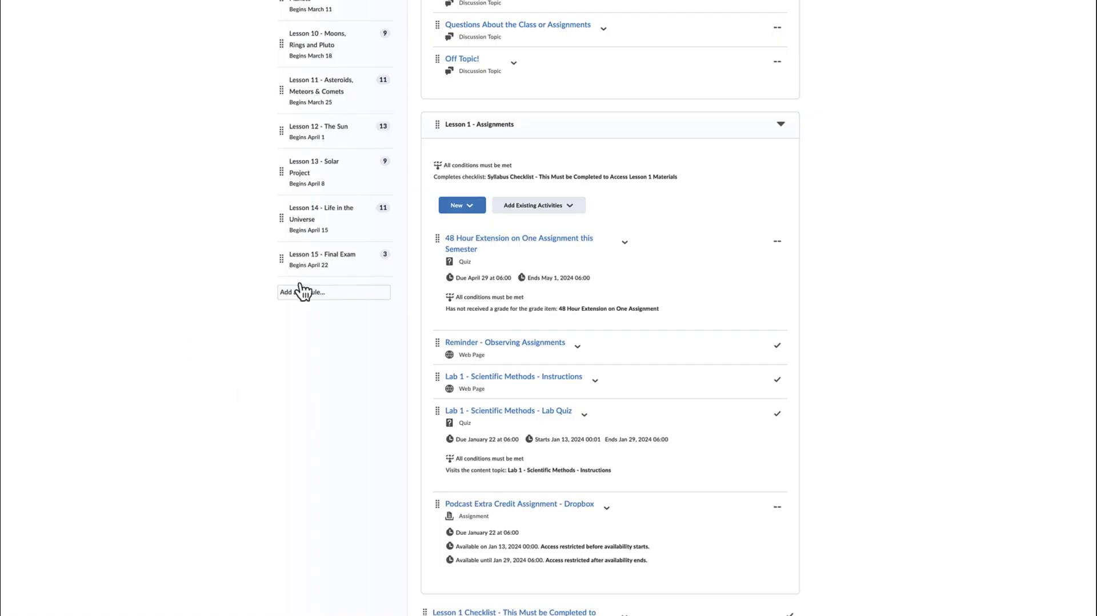
- Return to the course home page and open the Lab 1 - Not Completed! news item for editing
scroll(294, 296, up, 10)
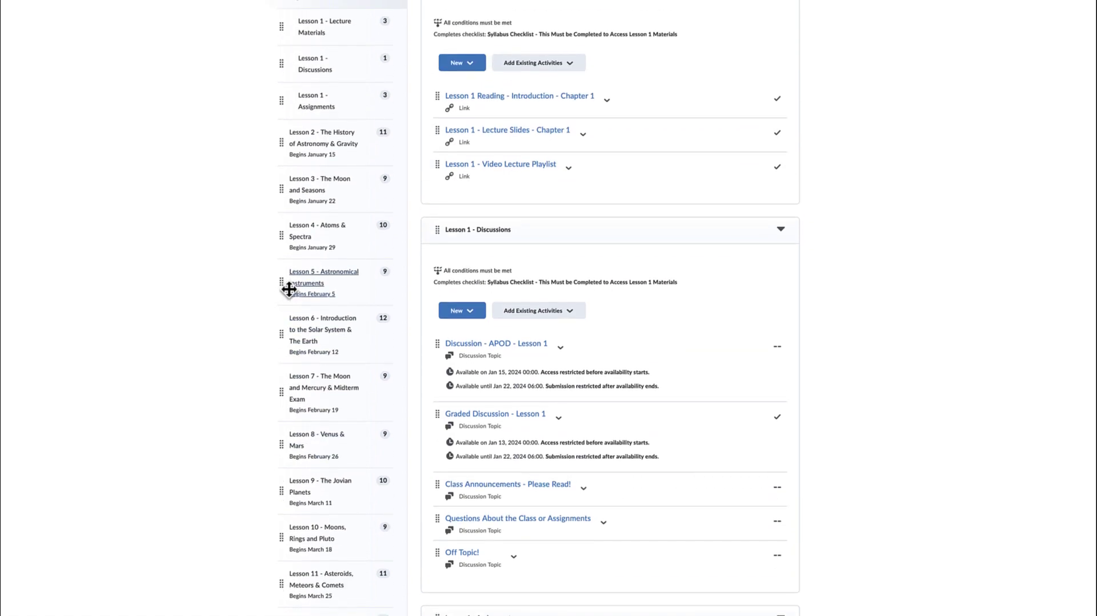
scroll(288, 289, up, 6)
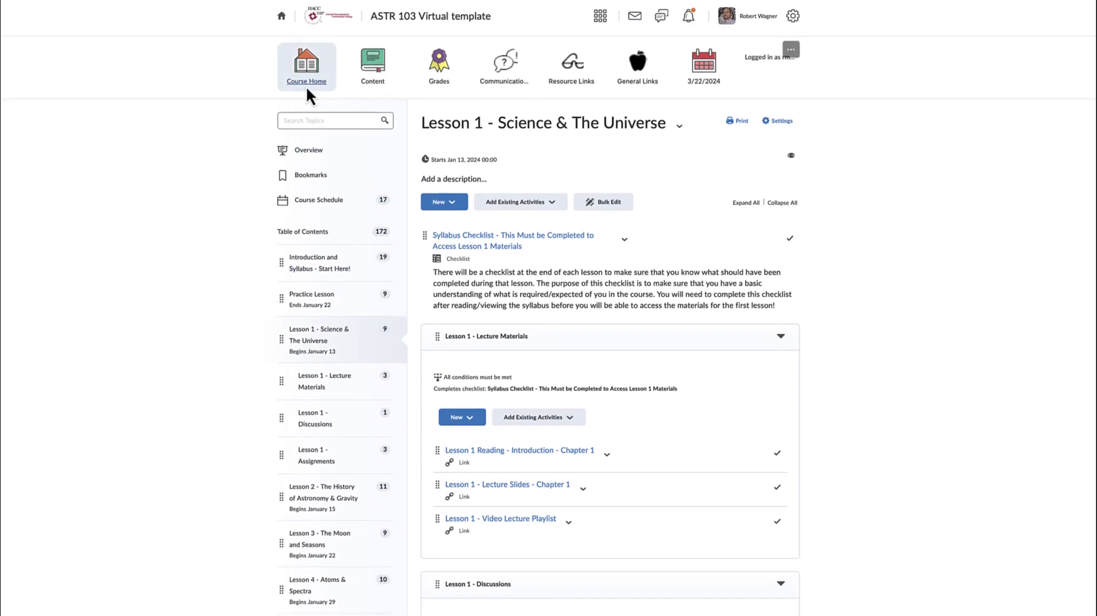
click(307, 86)
scroll(531, 442, down, 1)
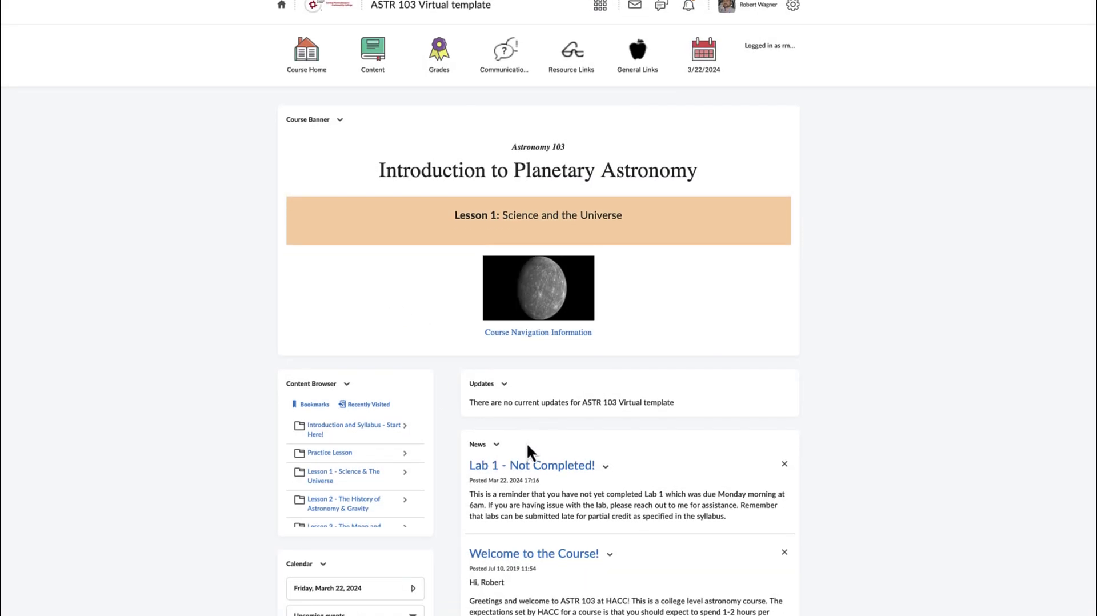
click(496, 444)
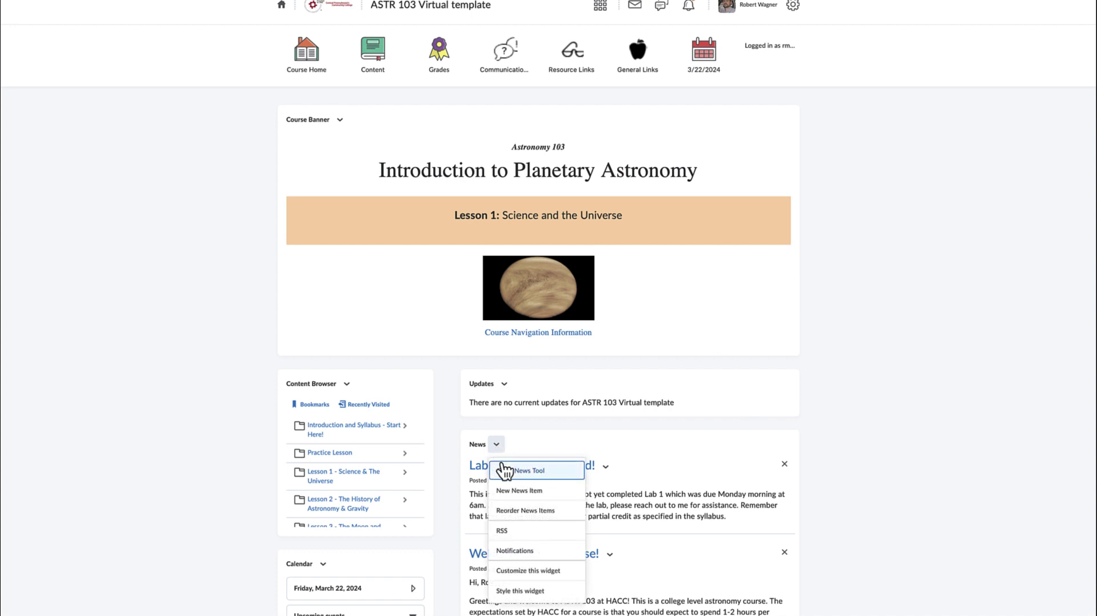
click(484, 465)
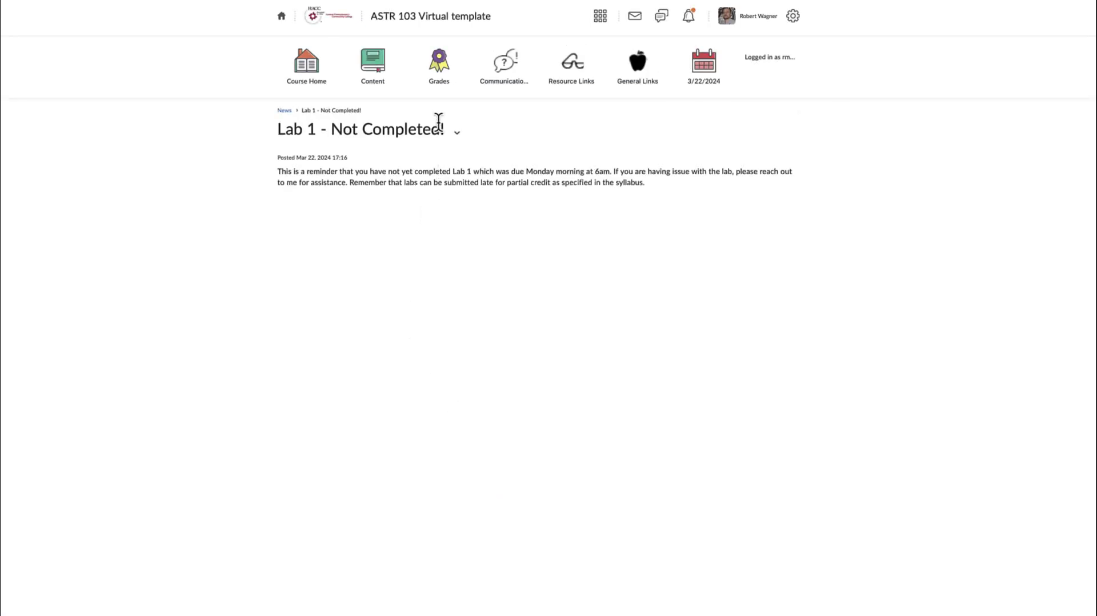
click(457, 135)
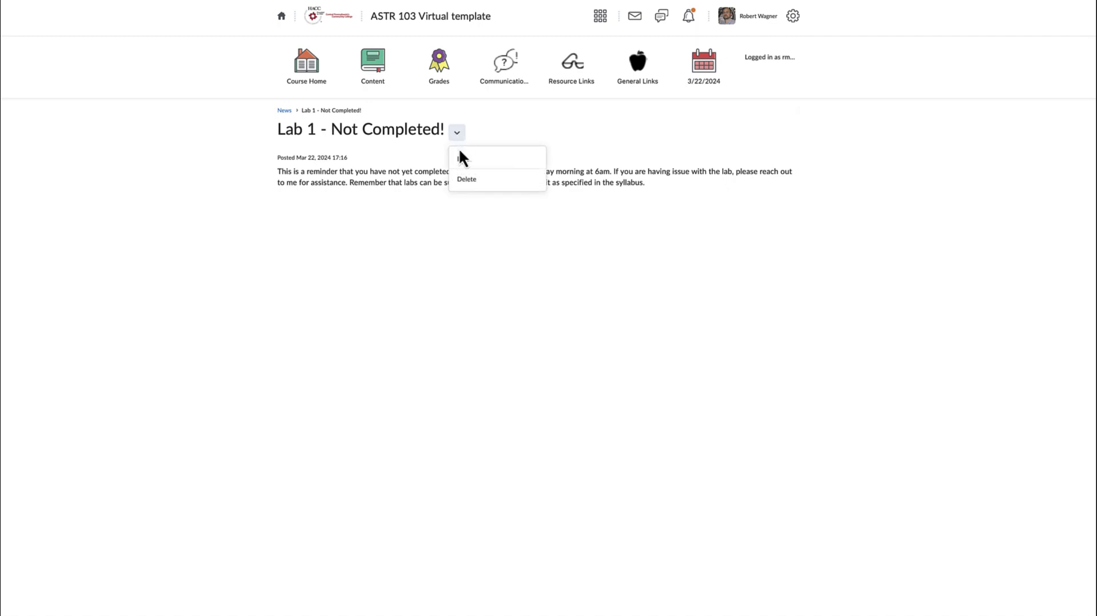
click(409, 195)
- Create and attach a No completed quiz attempt release condition for Lab 1 - Scientific Methods - Lab Quiz to the news item
scroll(229, 435, down, 1)
scroll(217, 462, down, 1)
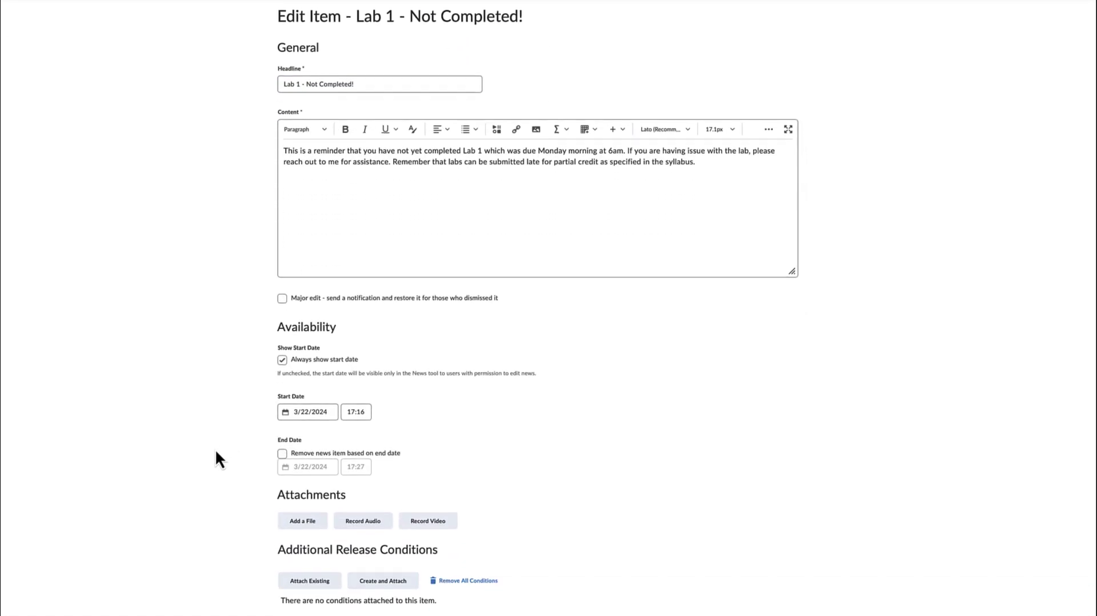
click(386, 583)
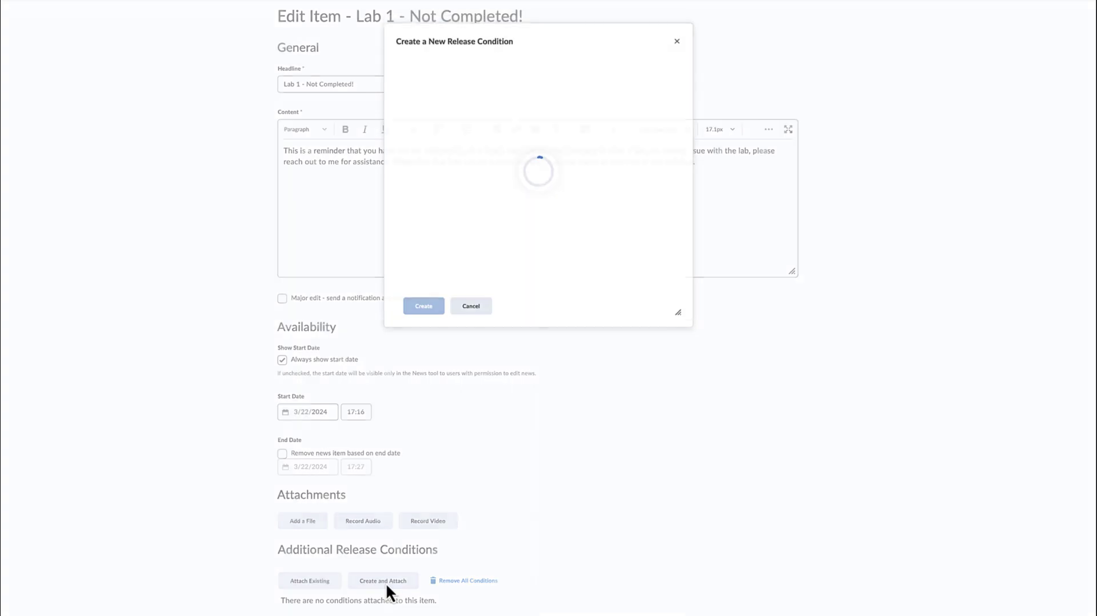
click(479, 97)
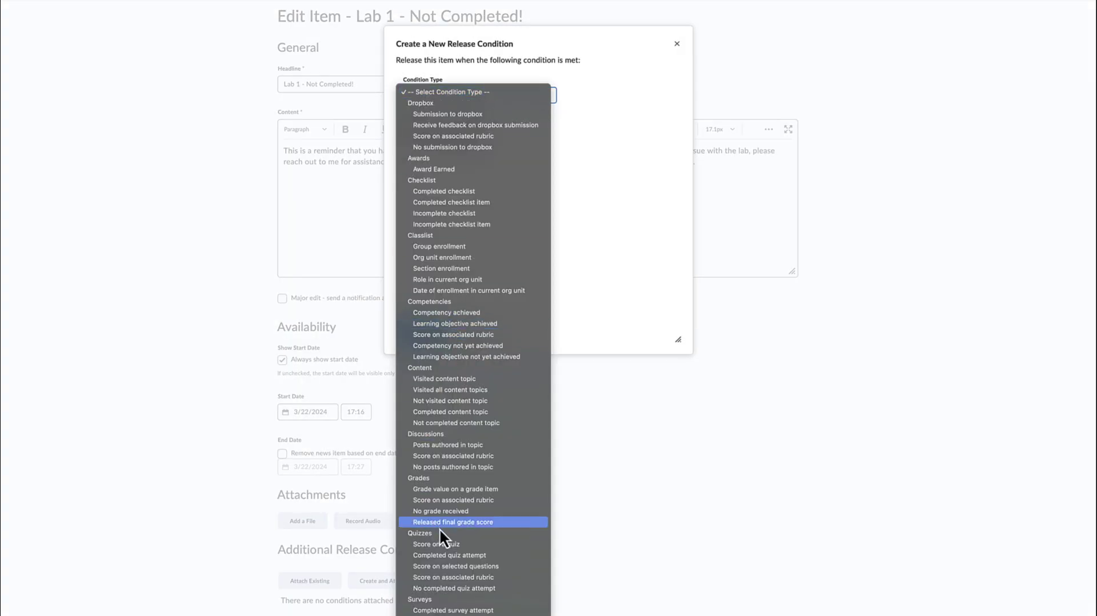
click(466, 588)
click(461, 173)
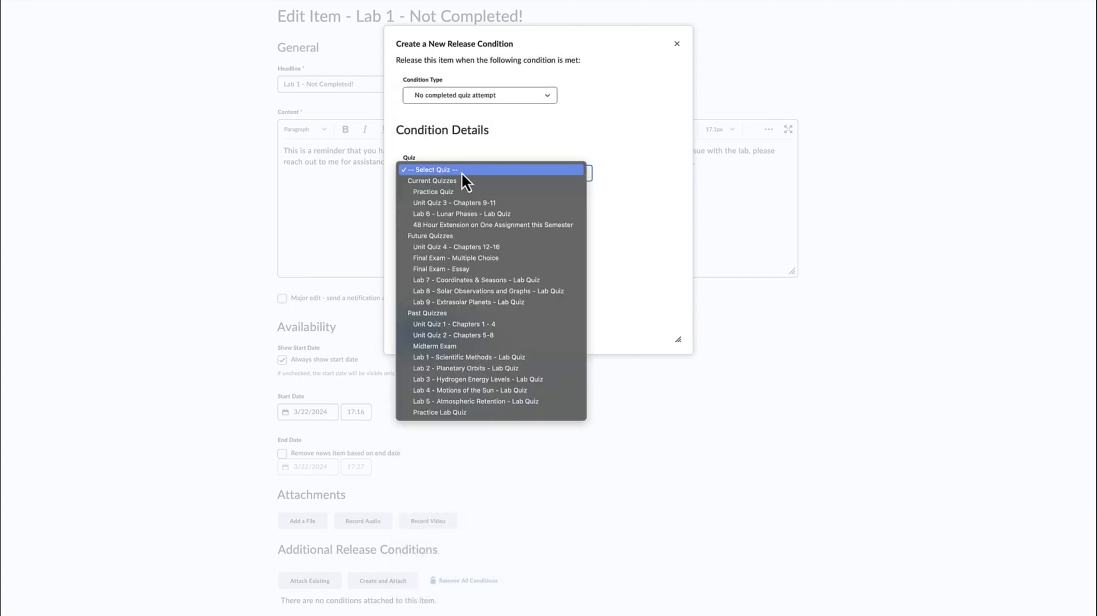
click(478, 356)
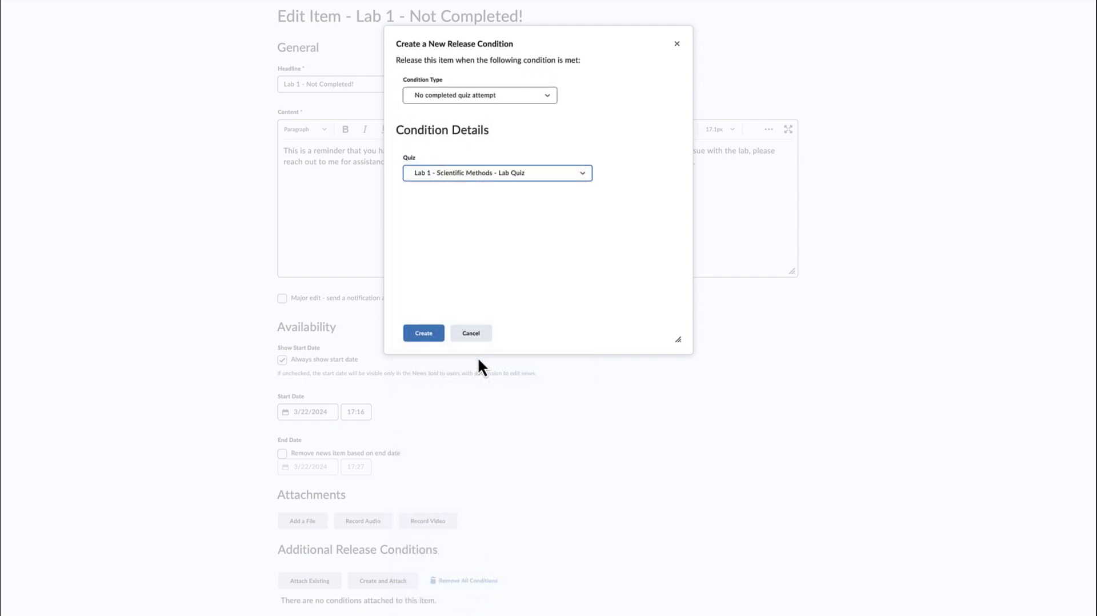
click(425, 333)
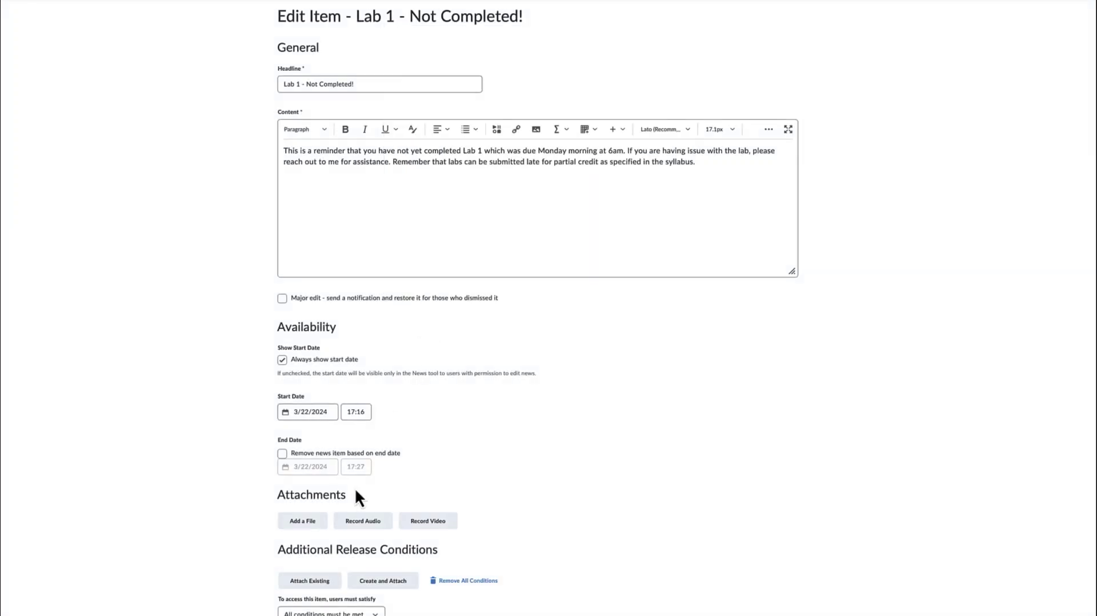
scroll(348, 497, down, 1)
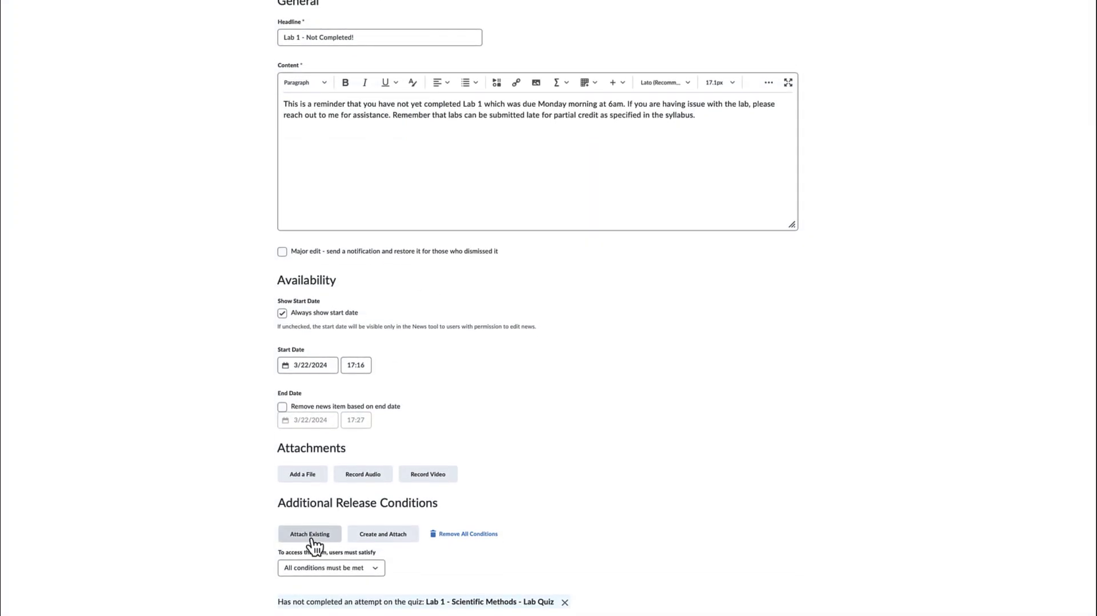